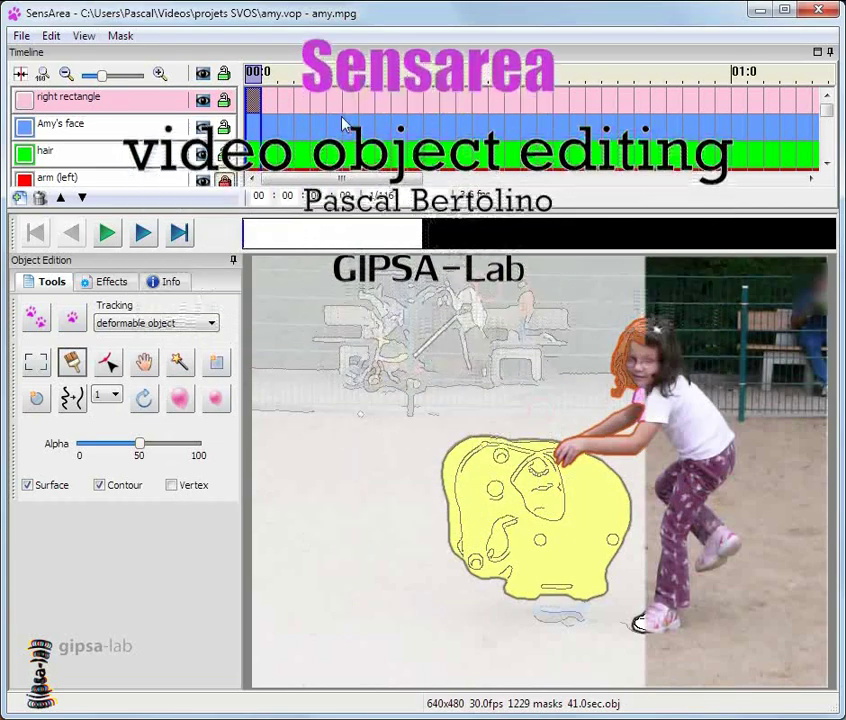
- Play back the finished amy.vop project to review its tracked face, hair, arm and elephant masks
click(107, 232)
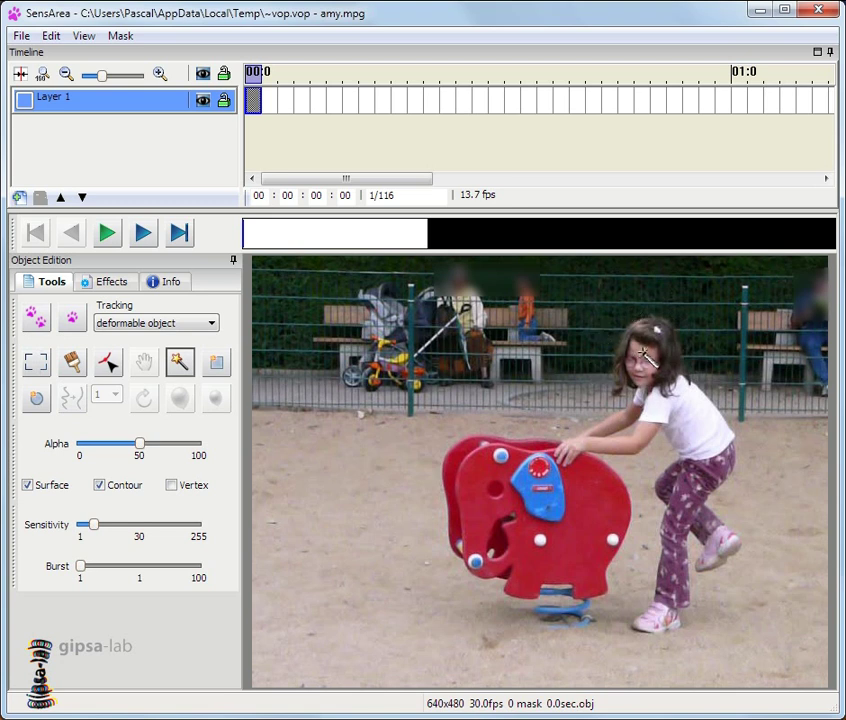
- Wand-select the girl's face on frame 1 in Layer 1, step-track four frames, then auto-track it
click(645, 357)
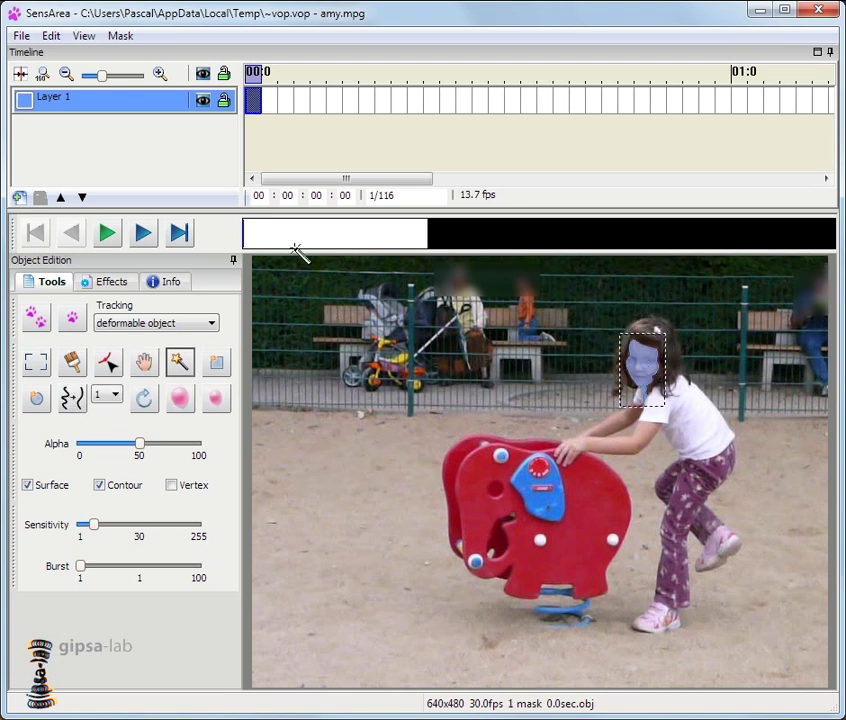
click(301, 100)
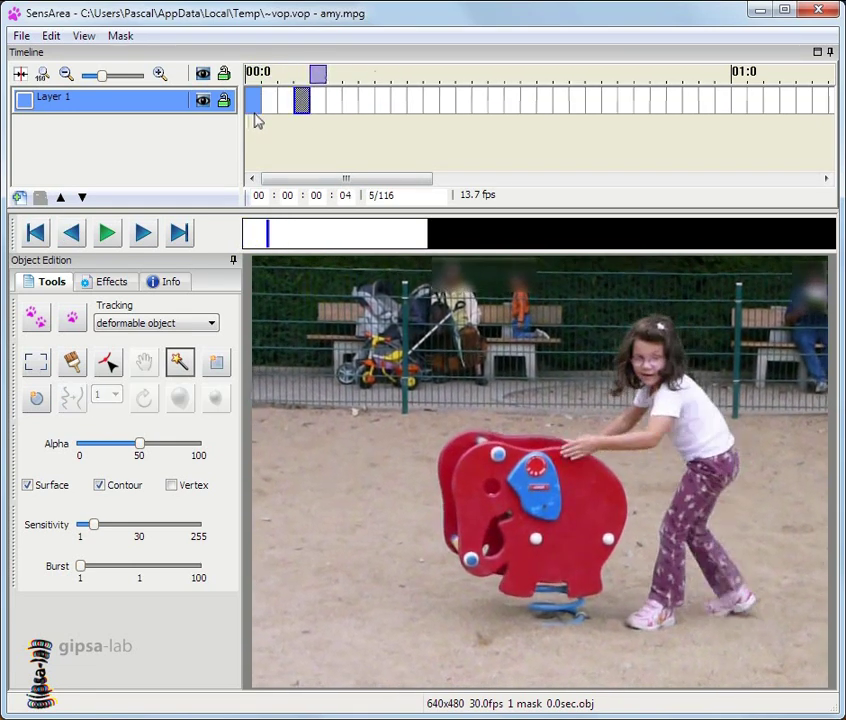
click(256, 120)
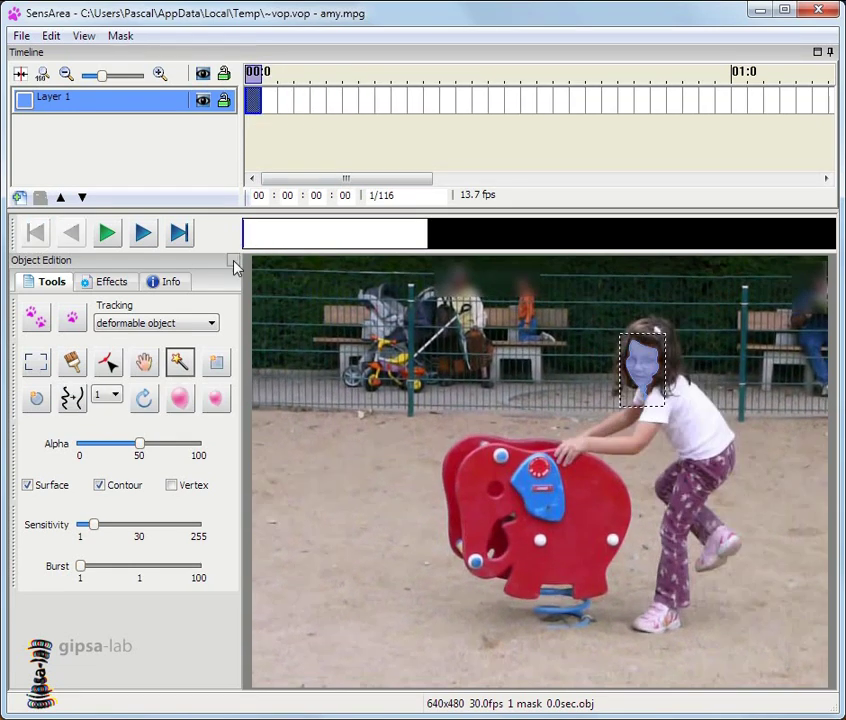
click(76, 322)
click(76, 322)
click(76, 322)
click(76, 322)
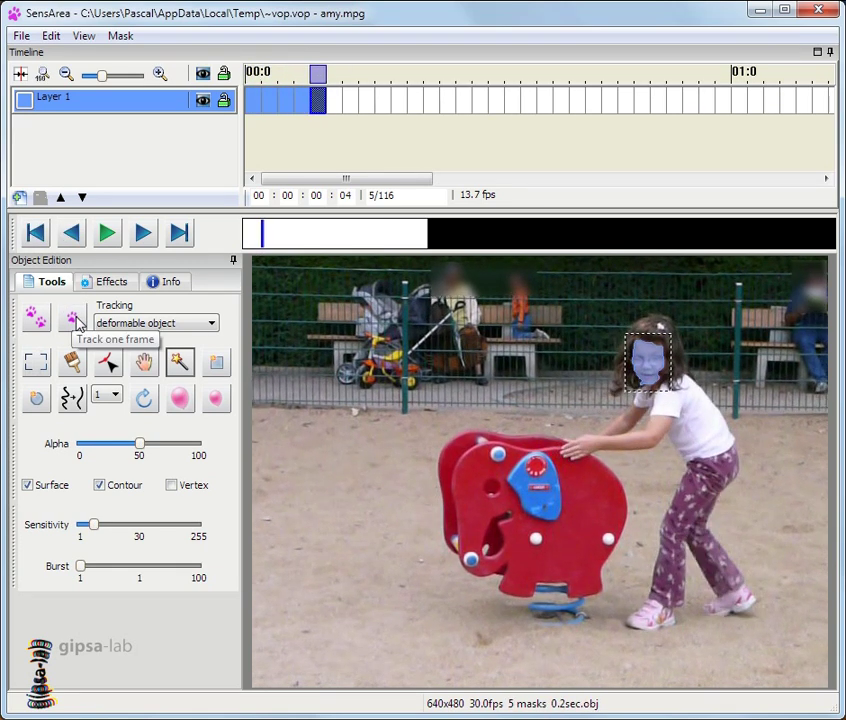
click(35, 320)
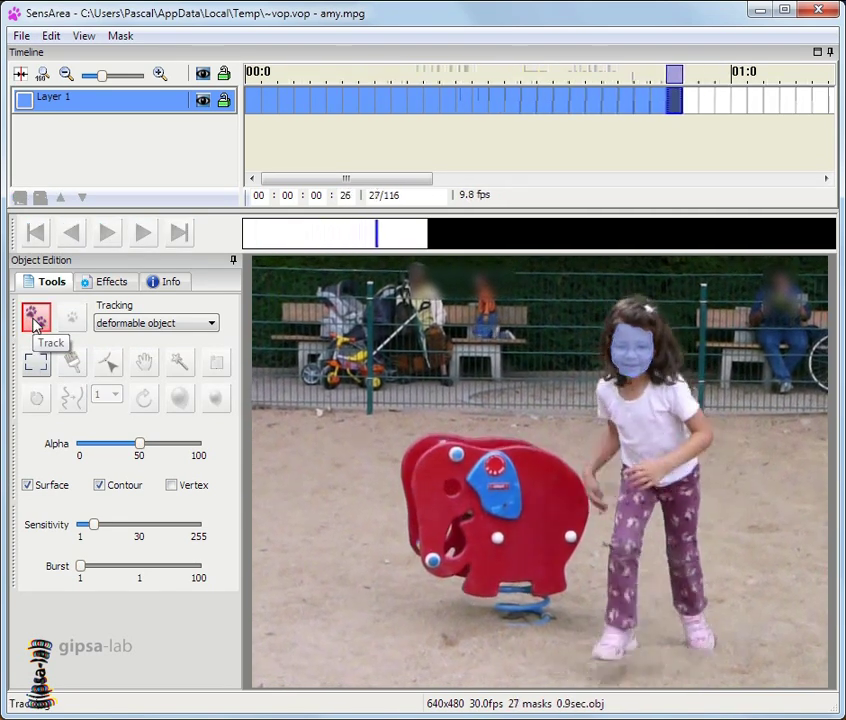
click(35, 321)
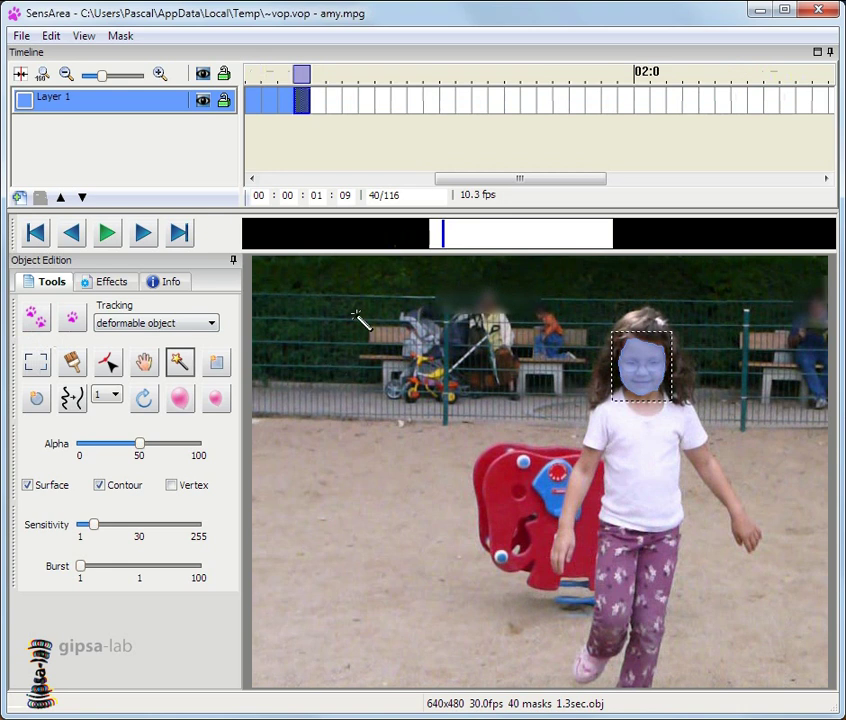
- On an earlier frame, add the chin to the face mask and resume tracking, reaching 66 masks
mouse_move(358, 235)
mouse_down()
mouse_move(296, 242)
mouse_move(368, 238)
mouse_move(278, 245)
mouse_move(323, 247)
mouse_move(302, 244)
mouse_up()
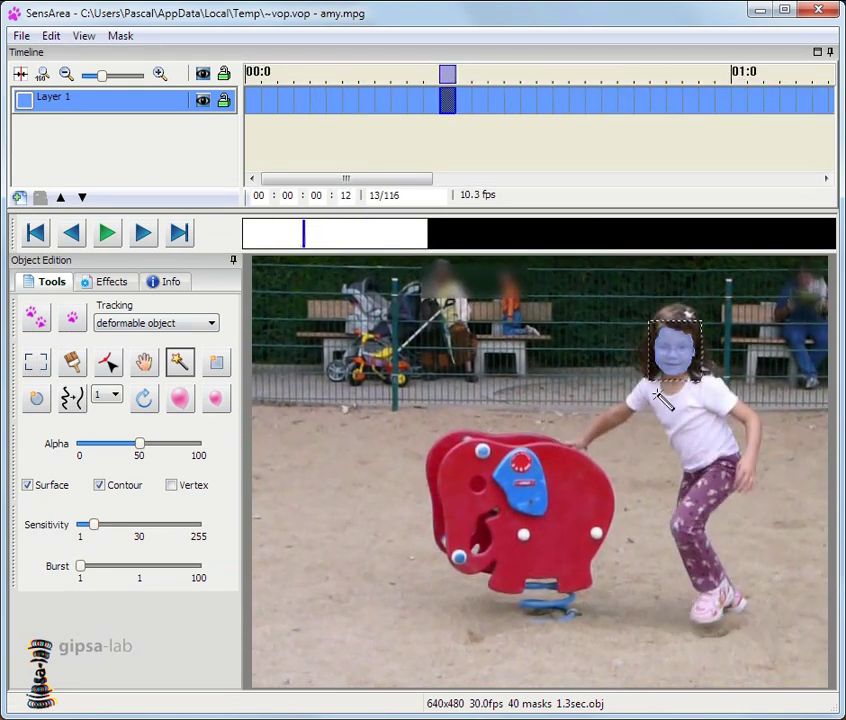
click(671, 389)
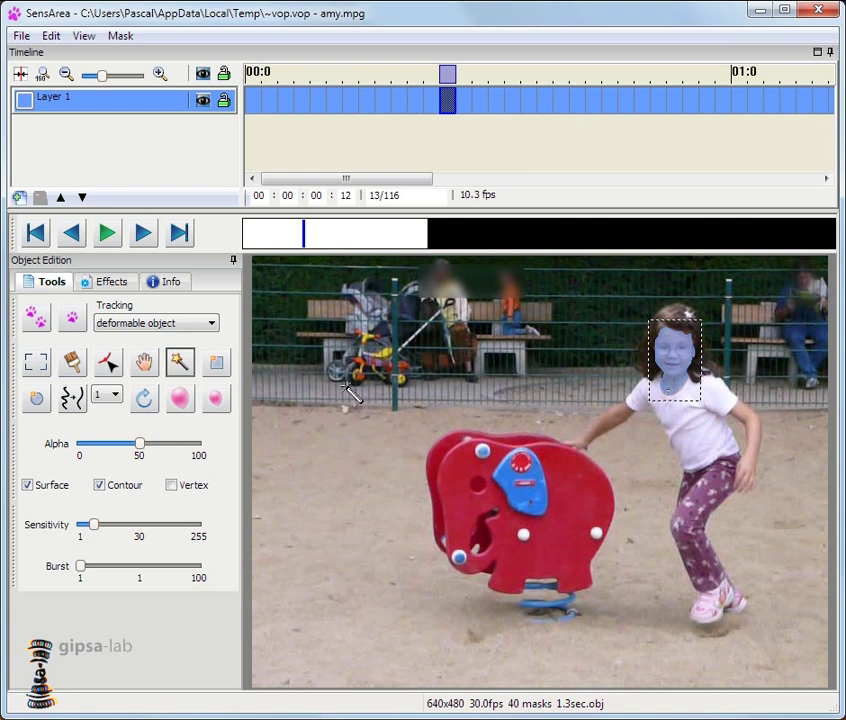
click(35, 318)
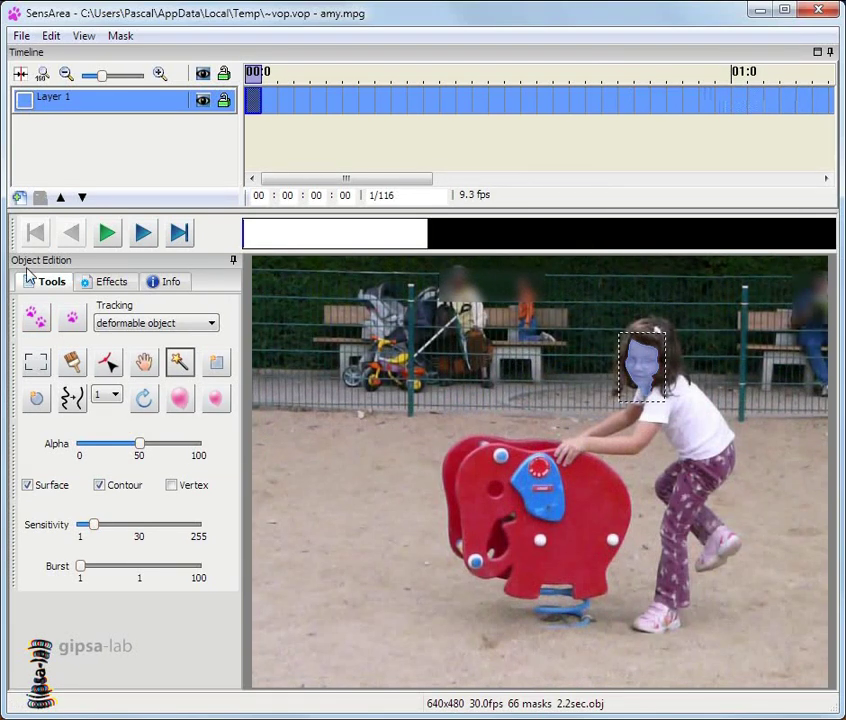
- Create Layer 2 with a wand mask of the red elephant and blue panel, tracked to frame 25
click(19, 197)
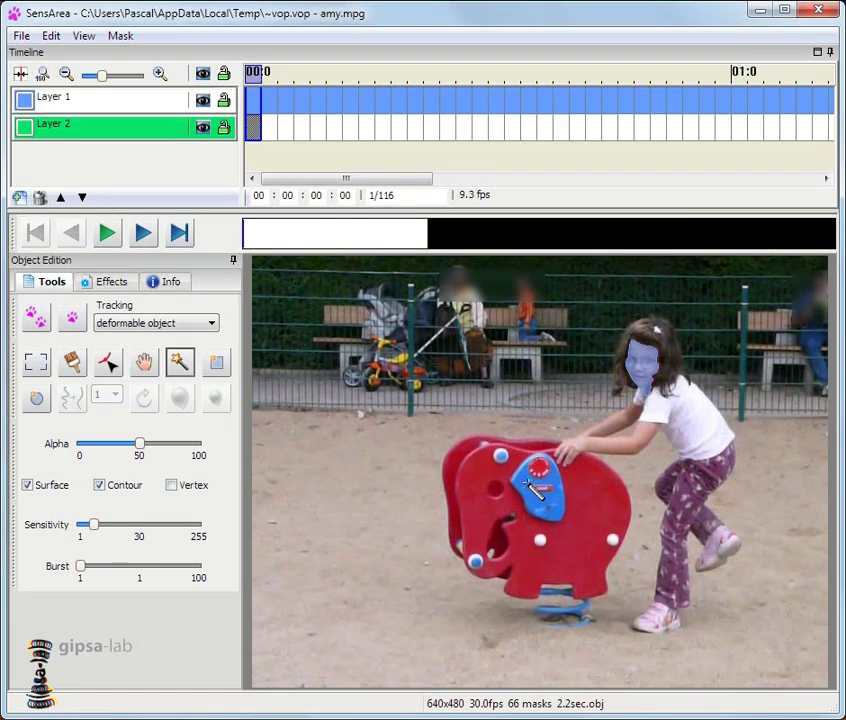
click(522, 516)
click(545, 464)
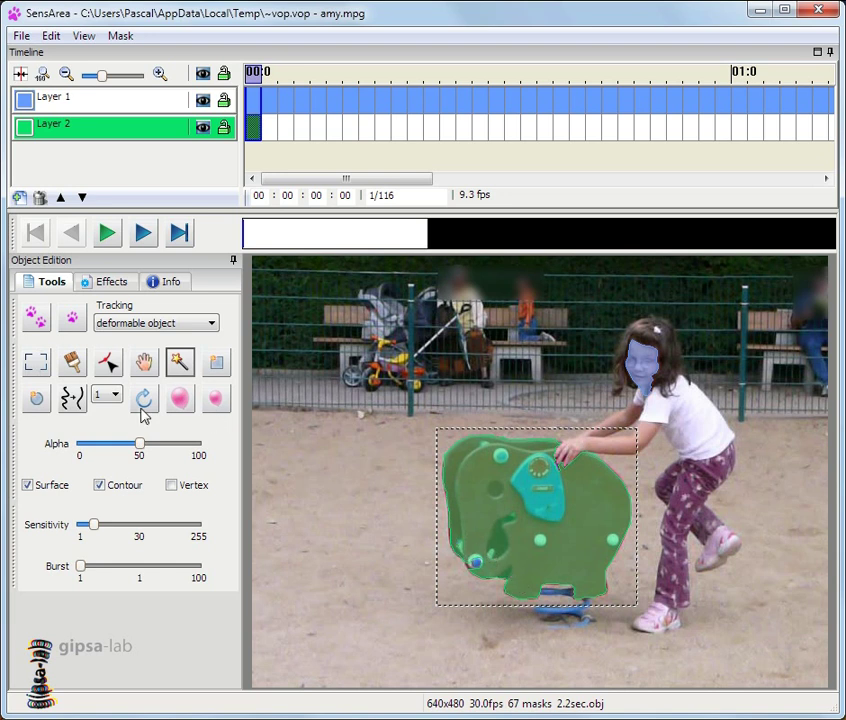
click(35, 317)
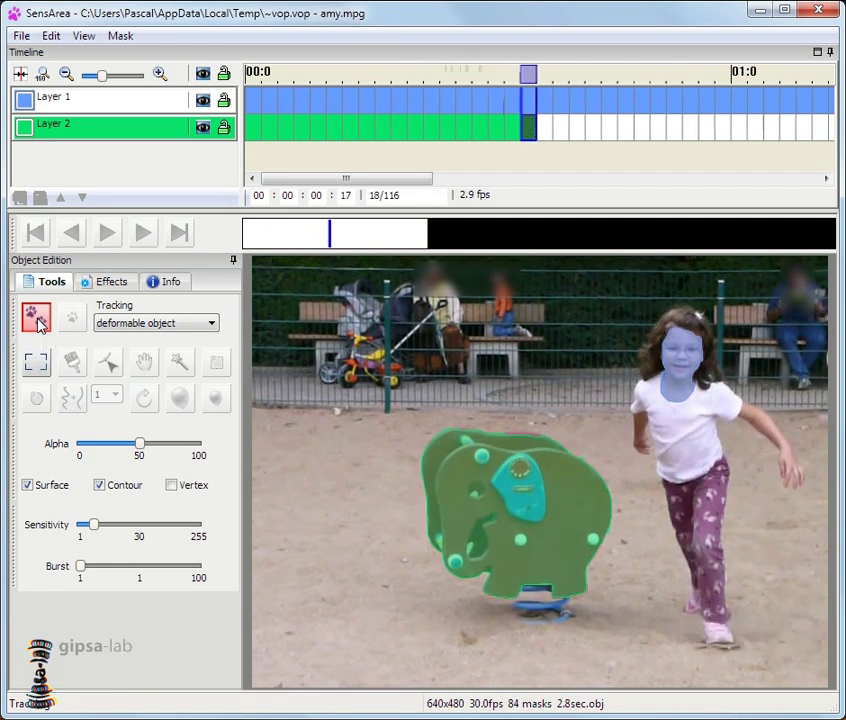
click(37, 320)
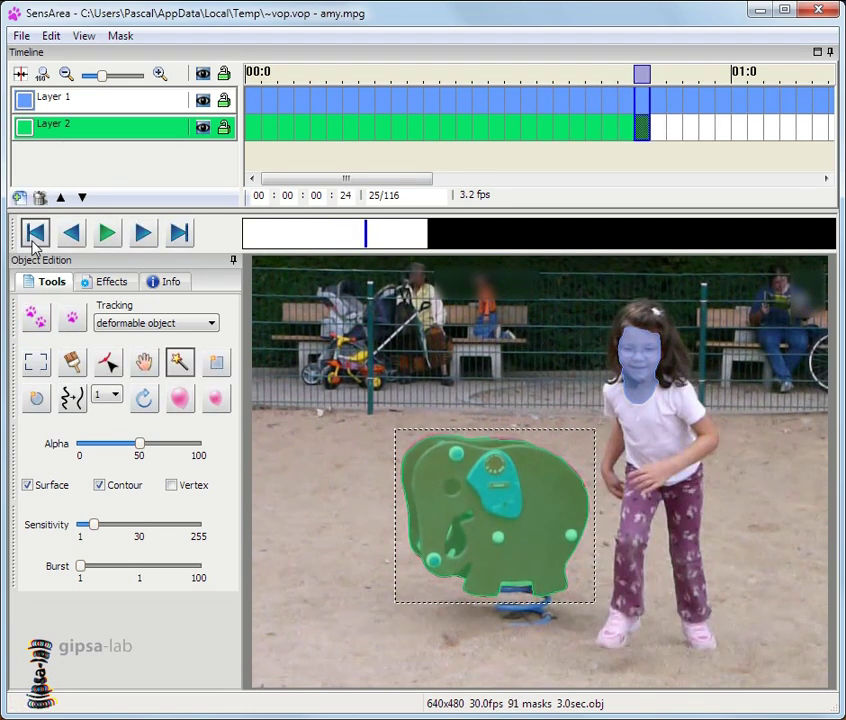
- On frame 1, add Layer 3 and paint a pink full-frame mask with a size-50 brush
click(35, 233)
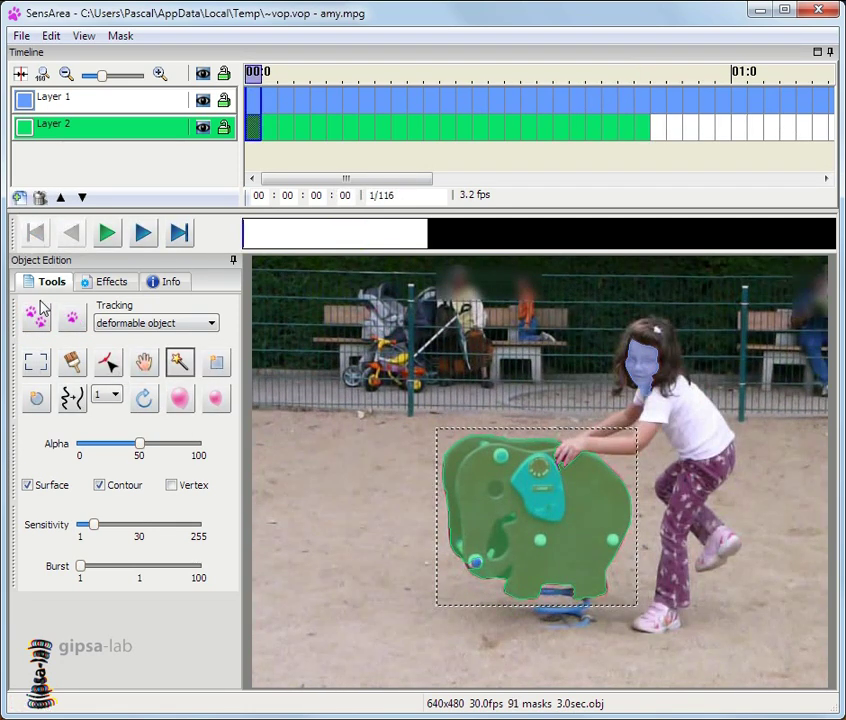
click(20, 197)
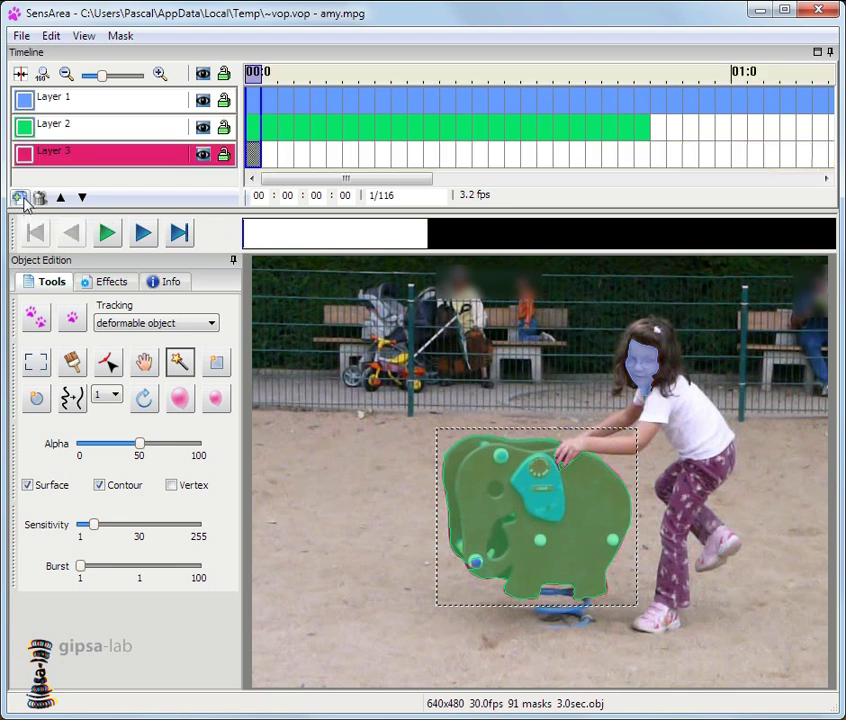
click(76, 366)
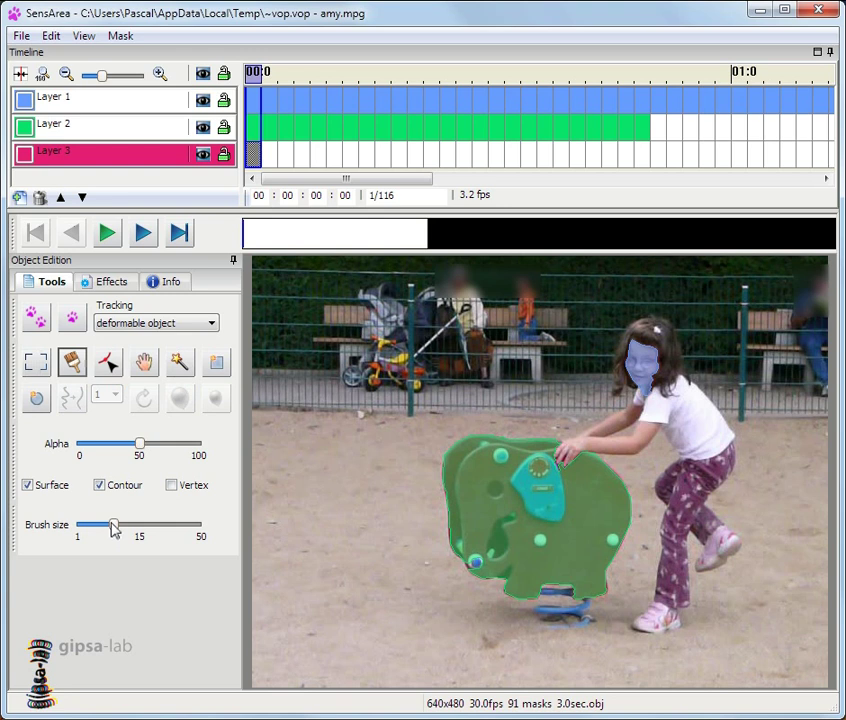
drag(113, 530, 200, 530)
mouse_move(268, 275)
mouse_down()
mouse_move(258, 518)
mouse_move(266, 650)
mouse_move(376, 663)
mouse_move(793, 668)
mouse_move(823, 306)
mouse_move(813, 278)
mouse_move(278, 268)
mouse_up()
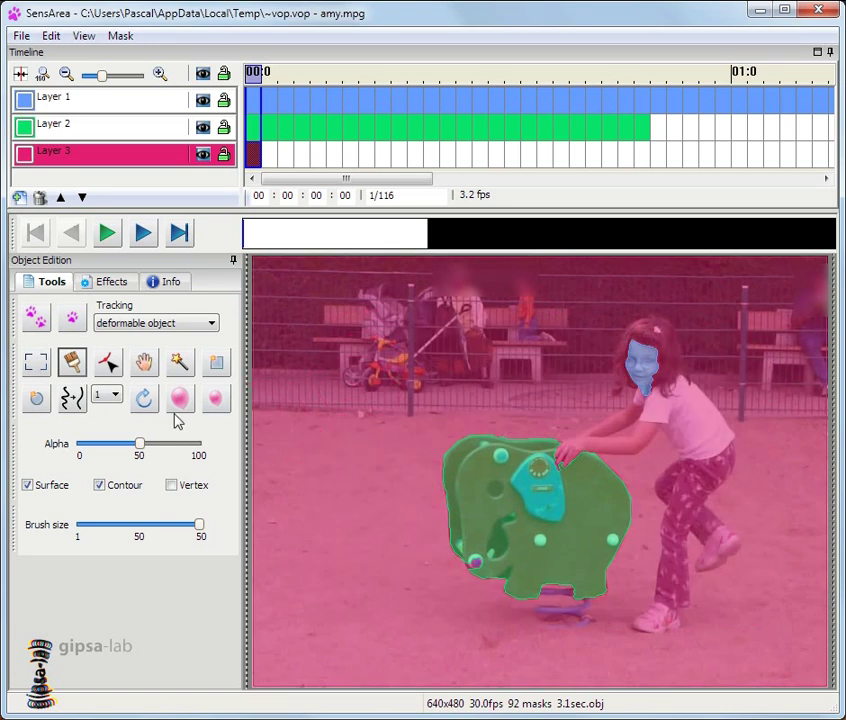
- Undo the accidental shift of the background mask so it covers the full frame again
click(144, 364)
drag(413, 370, 440, 401)
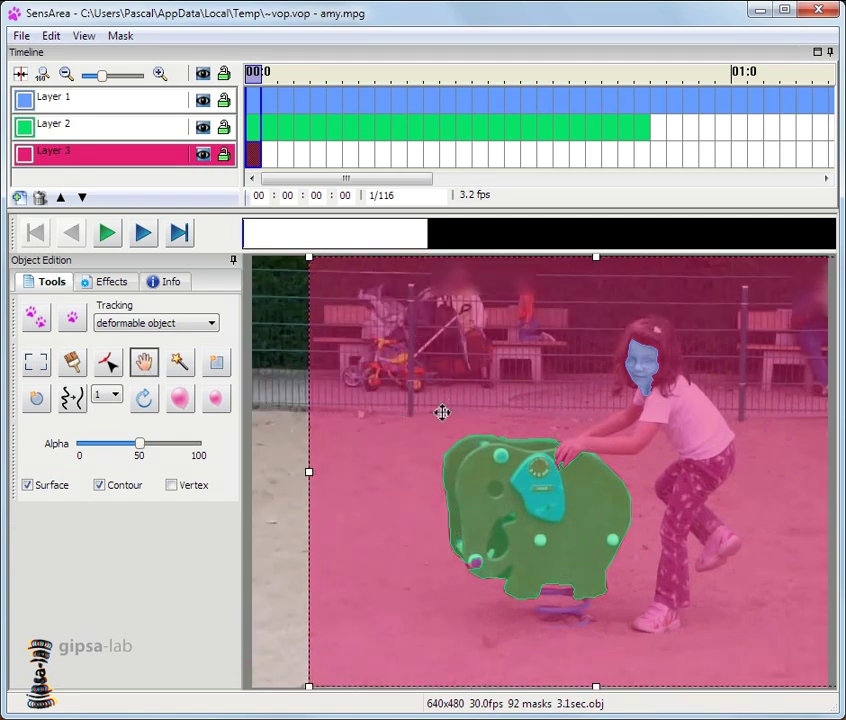
key(ctrl+z)
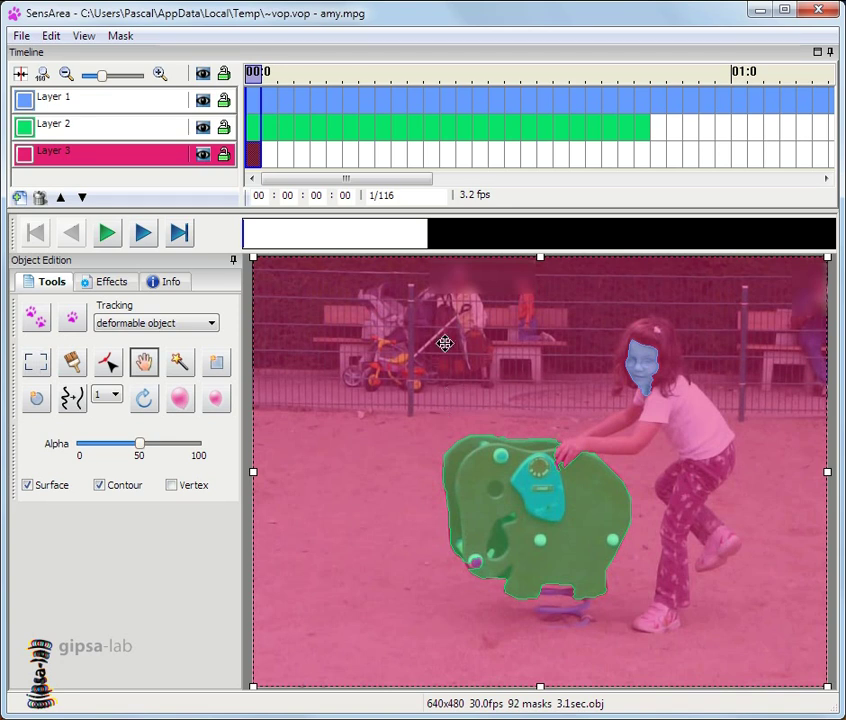
- Delete Layer 3's masks from frame 2 to the end, then undo so the background spans all 116 frames
click(272, 157)
key(shift+End)
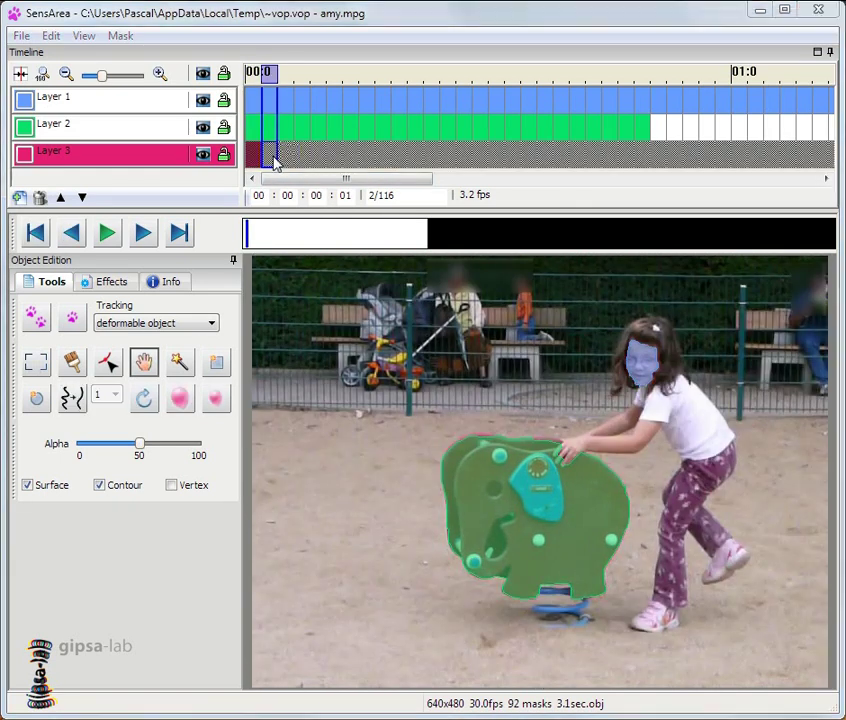
key(Delete)
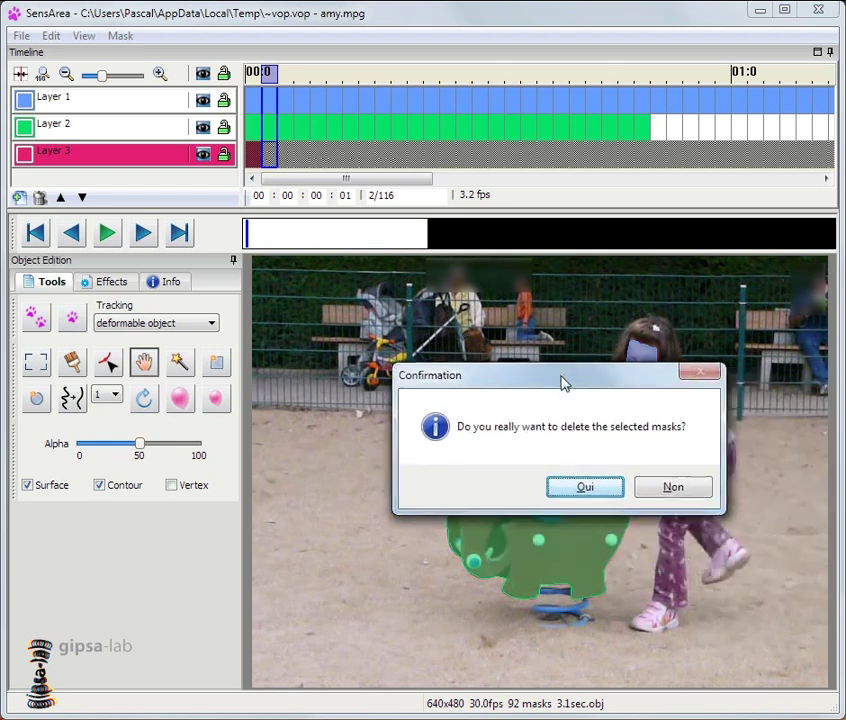
click(580, 487)
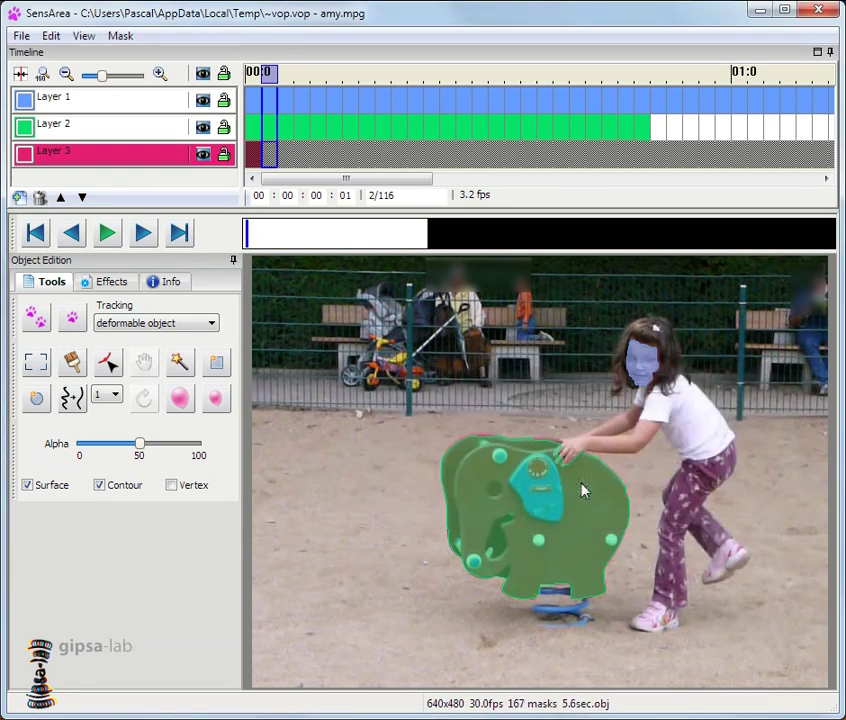
key(ctrl+z)
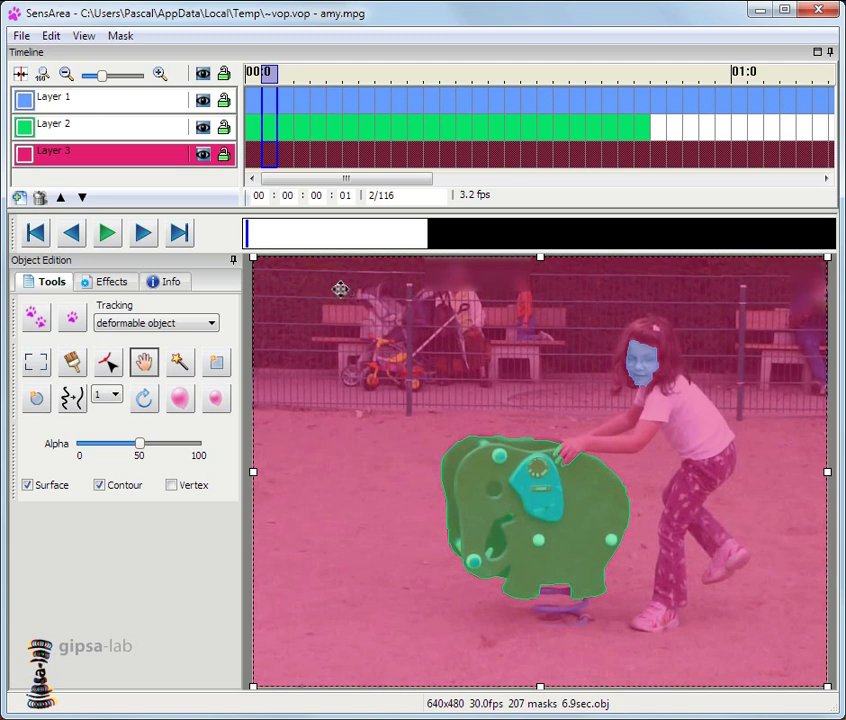
drag(270, 234, 307, 241)
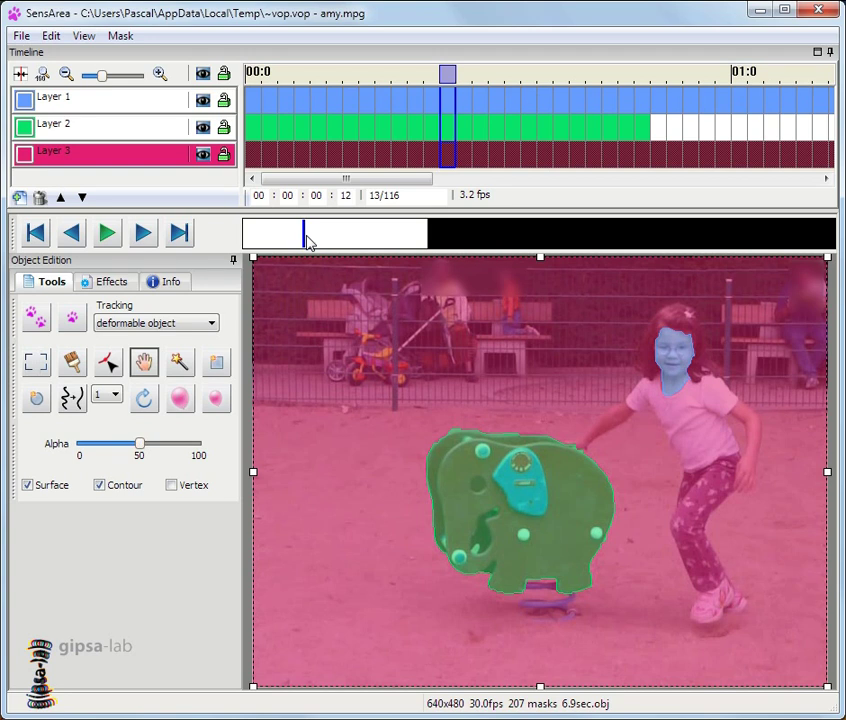
- From the first frame, save the project as test.vop in the Videos library
click(35, 233)
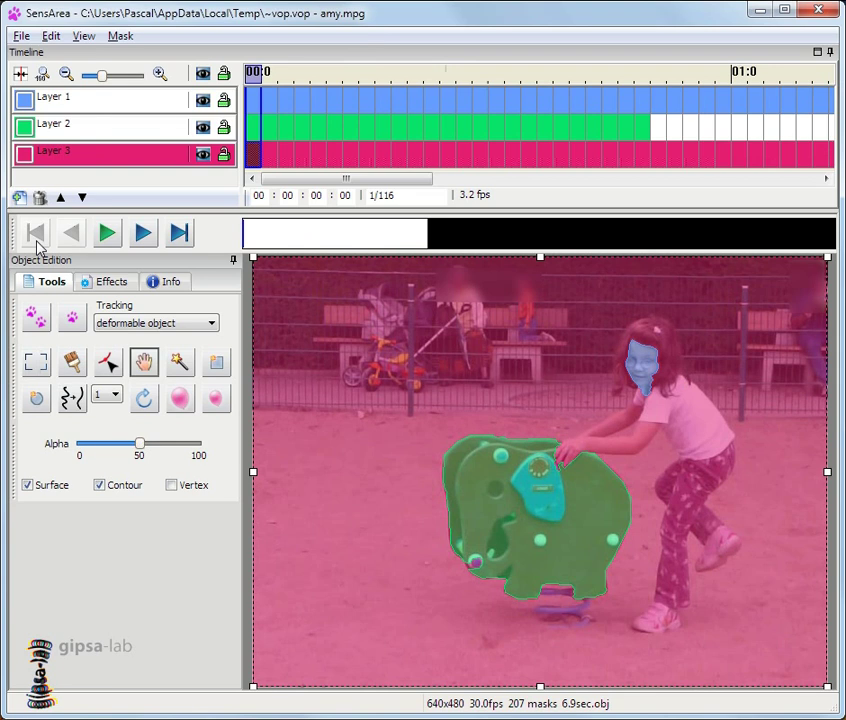
click(21, 37)
click(90, 148)
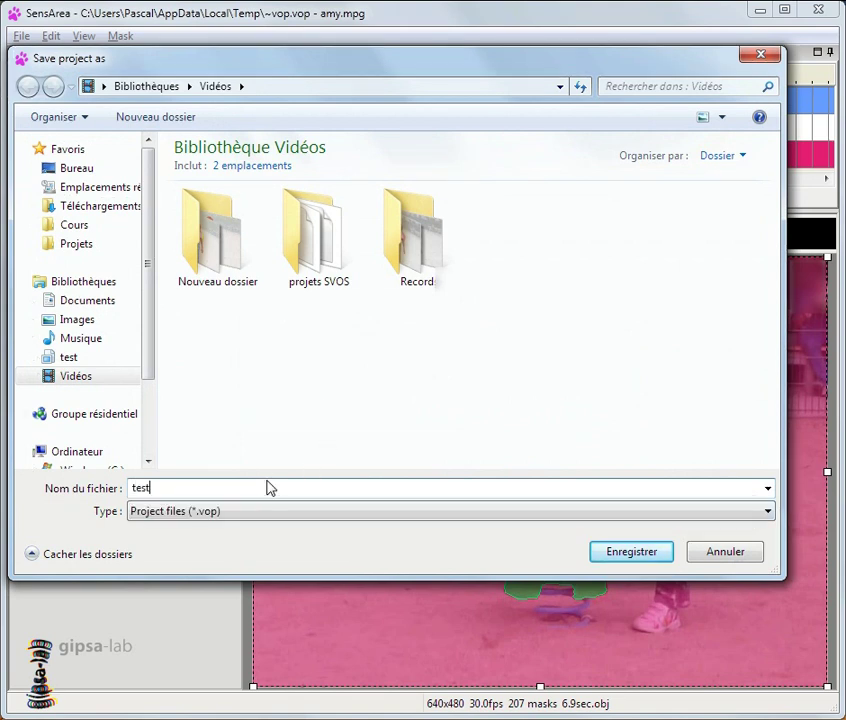
key(Return)
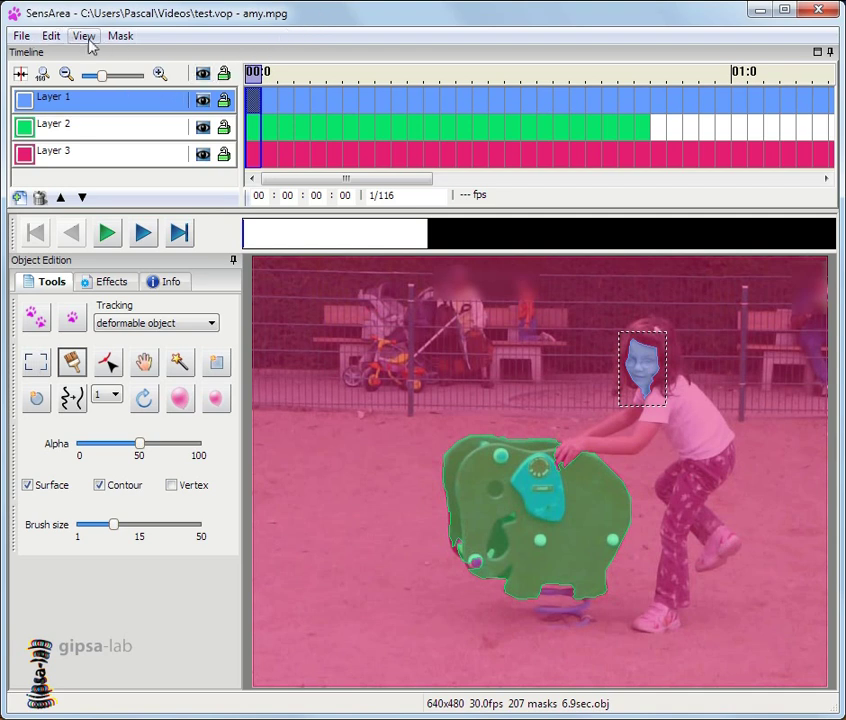
- Switch to the Effects view and apply Desaturate to Layer 1, checking the grey face across frames
click(76, 36)
click(121, 234)
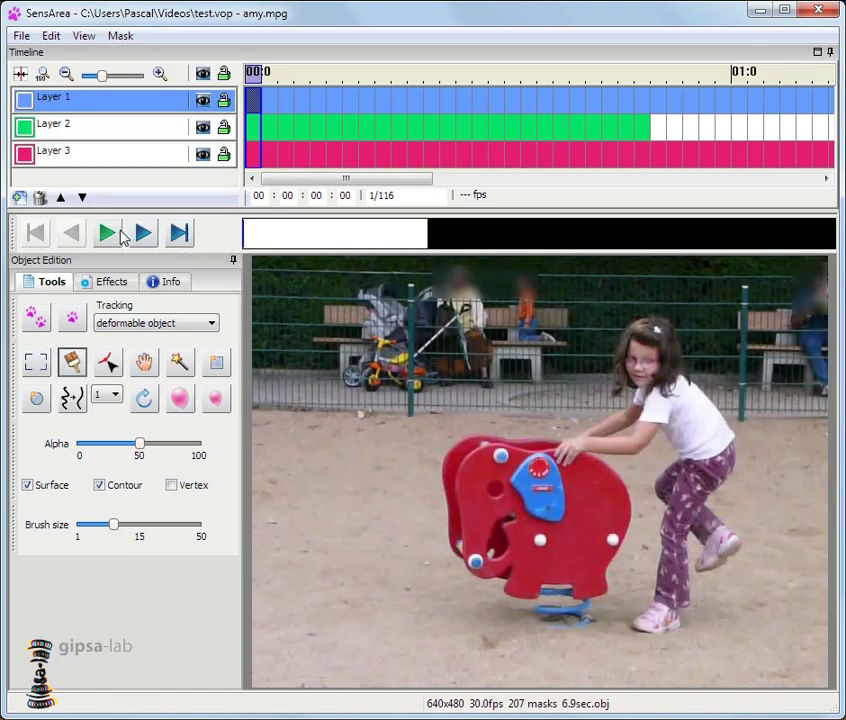
click(111, 288)
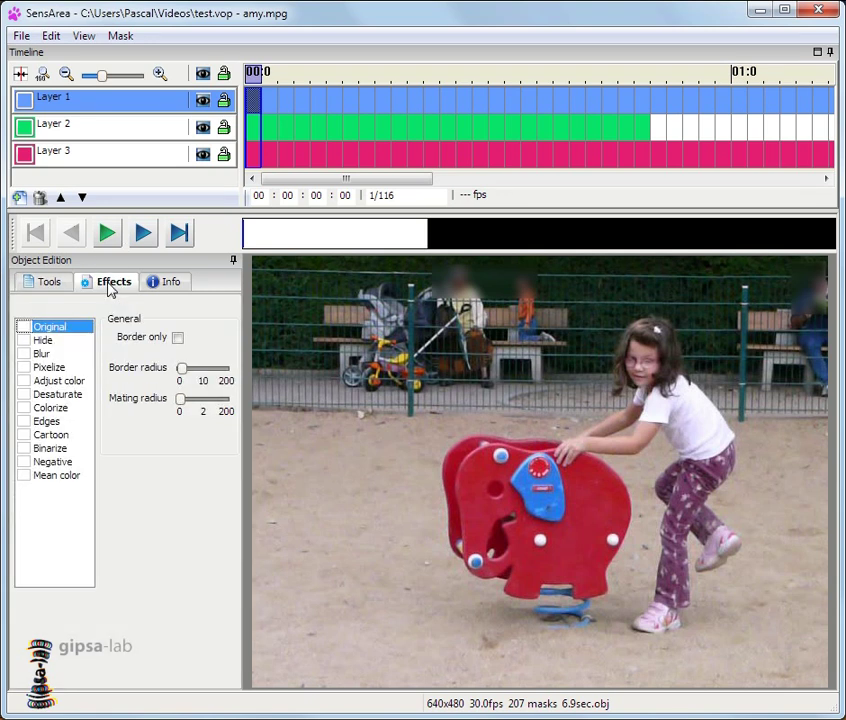
click(25, 395)
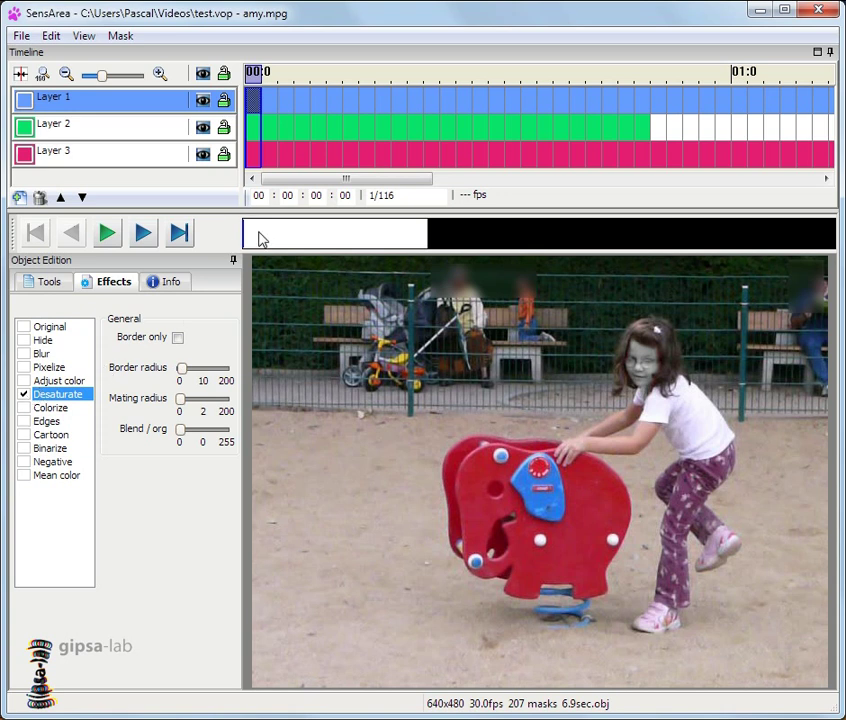
mouse_move(256, 241)
mouse_down()
mouse_move(306, 242)
mouse_move(289, 244)
mouse_move(300, 246)
mouse_up()
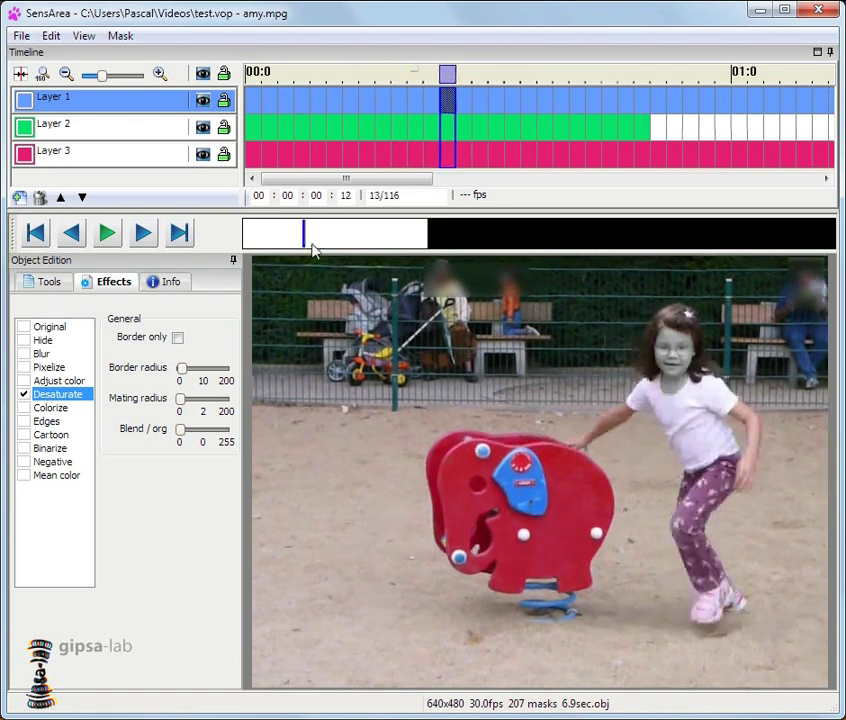
drag(313, 250, 232, 262)
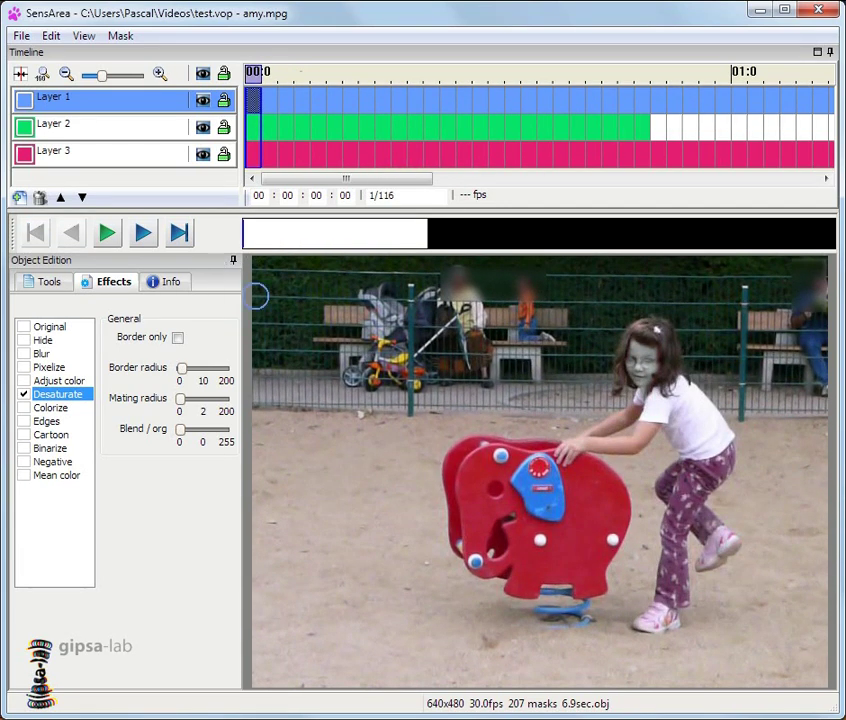
- Apply Edges to Layer 3's background and set Blend/org to 135
click(256, 158)
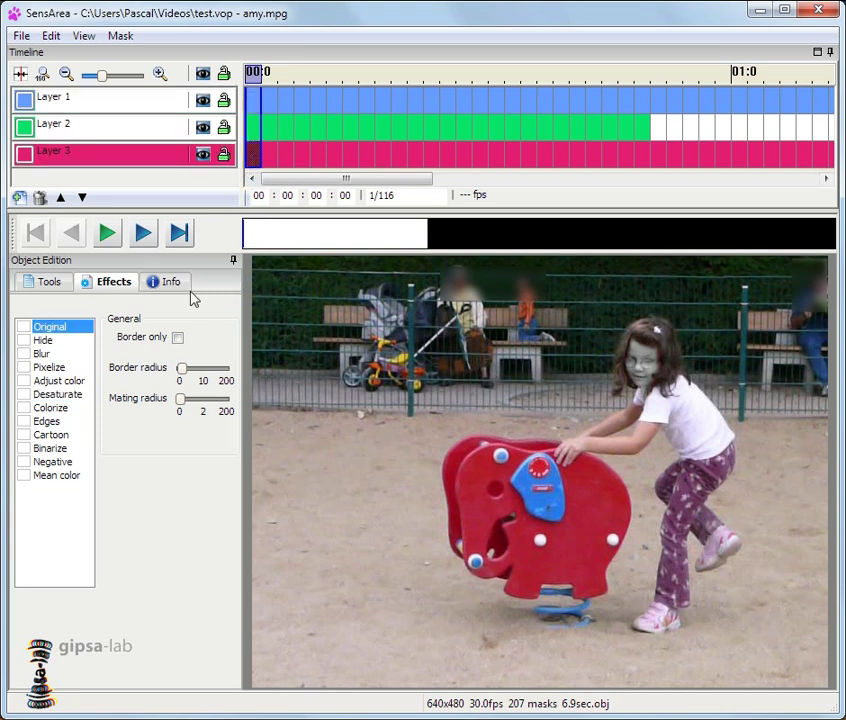
click(24, 422)
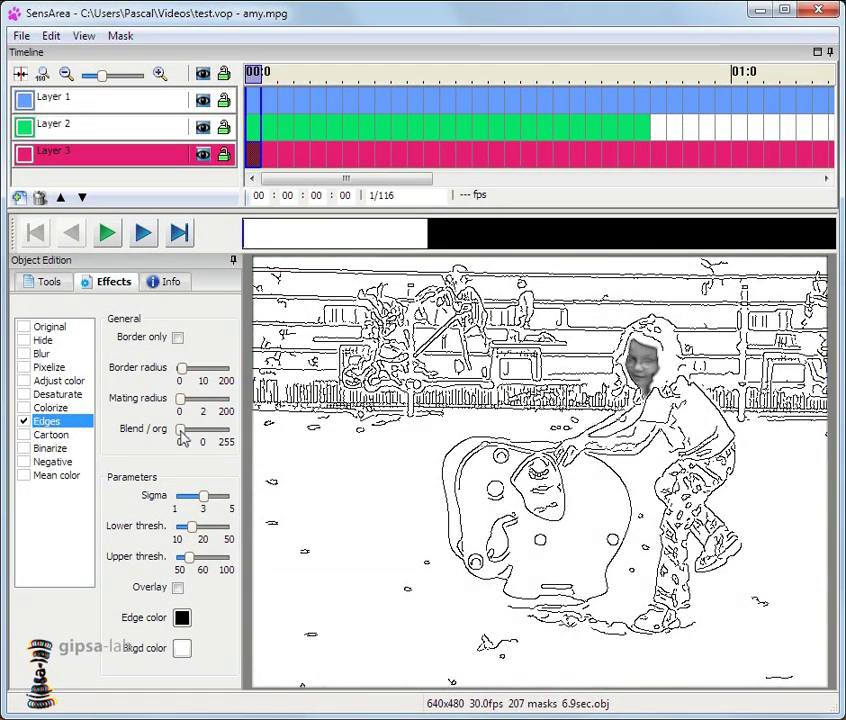
drag(181, 431, 205, 444)
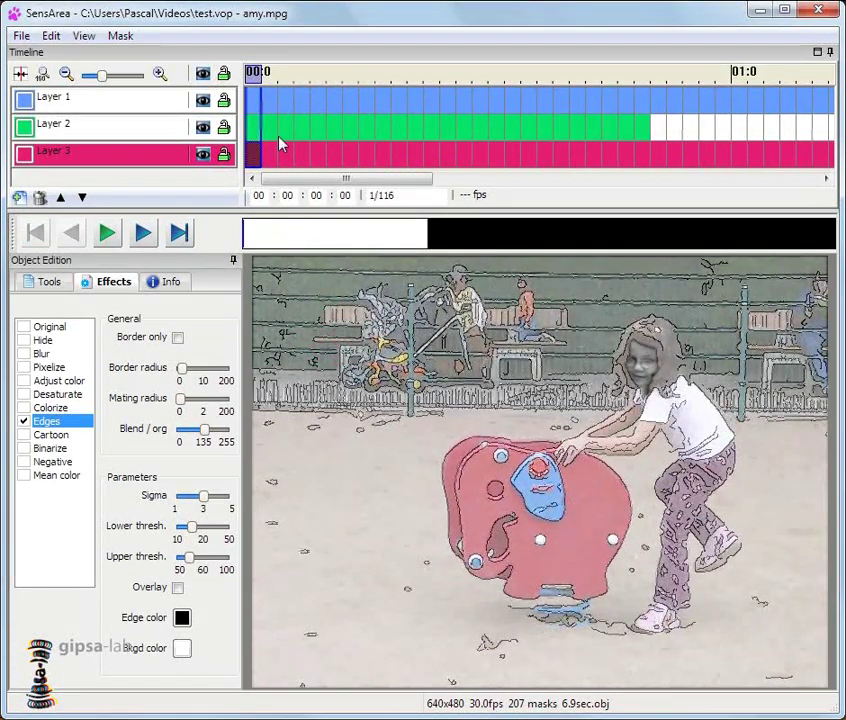
- Set Layer 2's elephant to Original and play the video to preview the effects
click(167, 131)
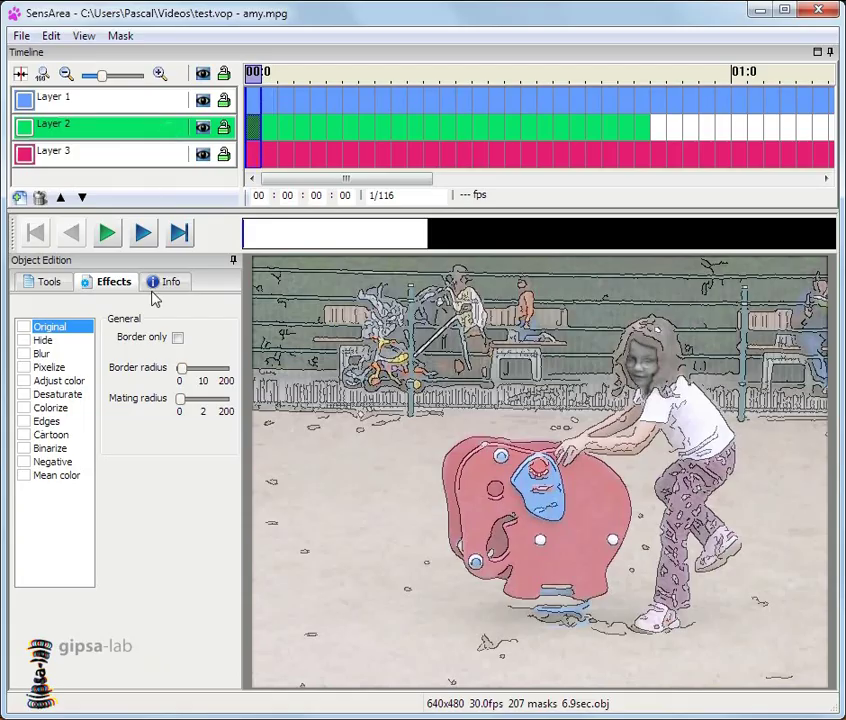
click(23, 327)
key(space)
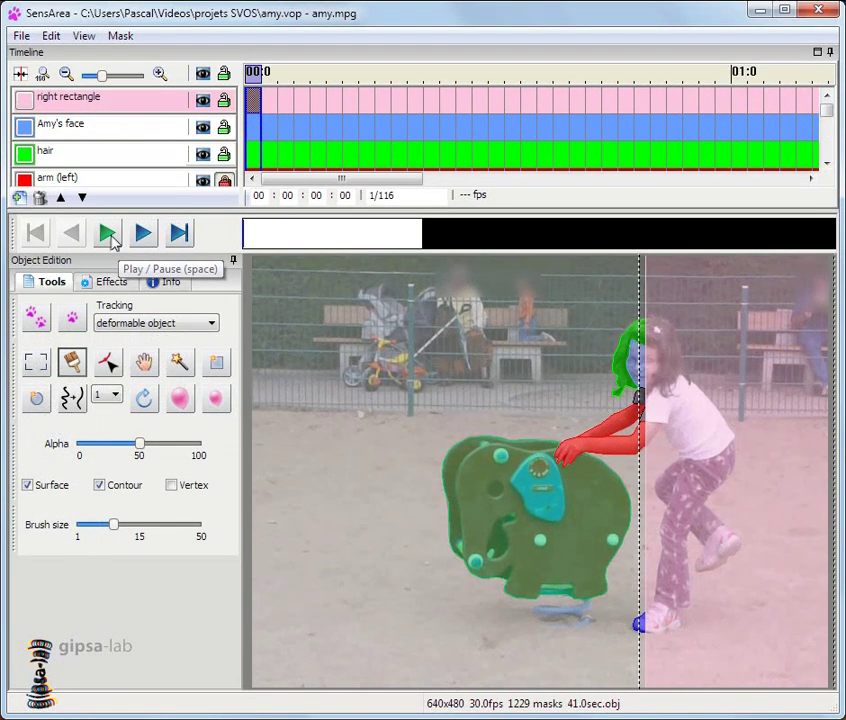
- Play the prepared amy.vop project, then rewind and replay it in the Effects view
click(108, 234)
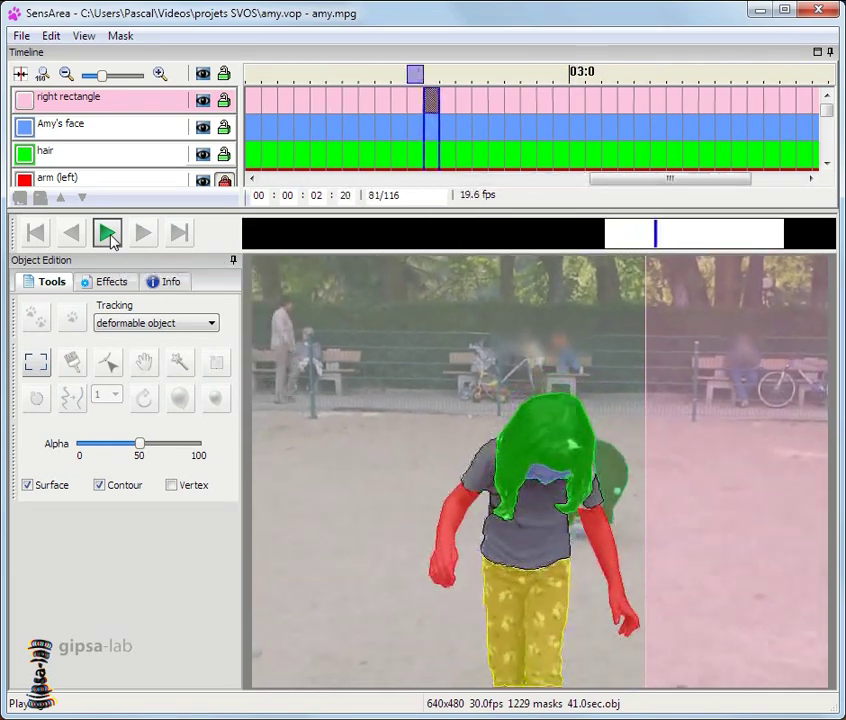
click(108, 234)
click(35, 233)
click(84, 36)
click(130, 229)
click(108, 233)
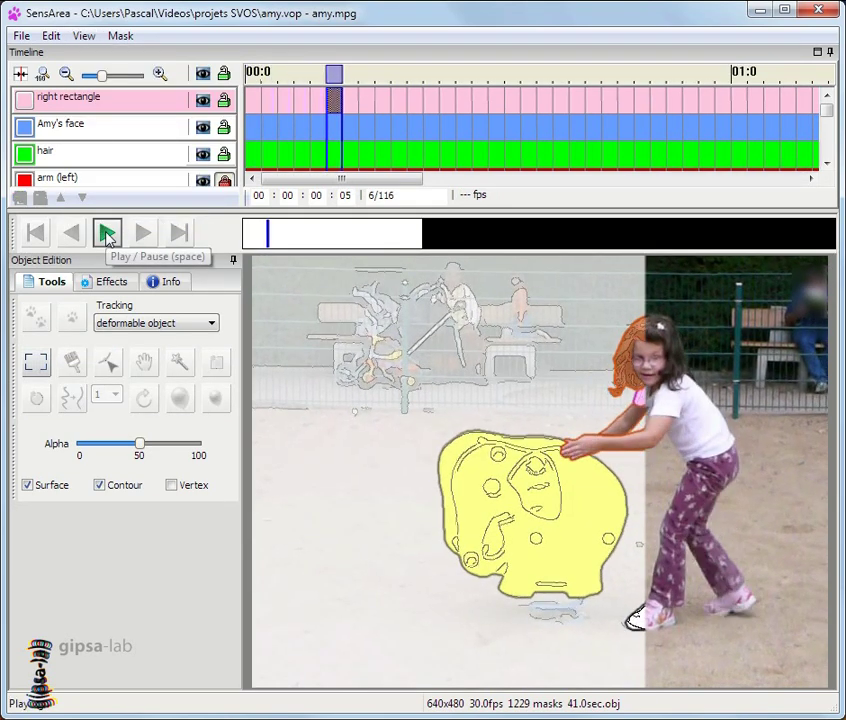